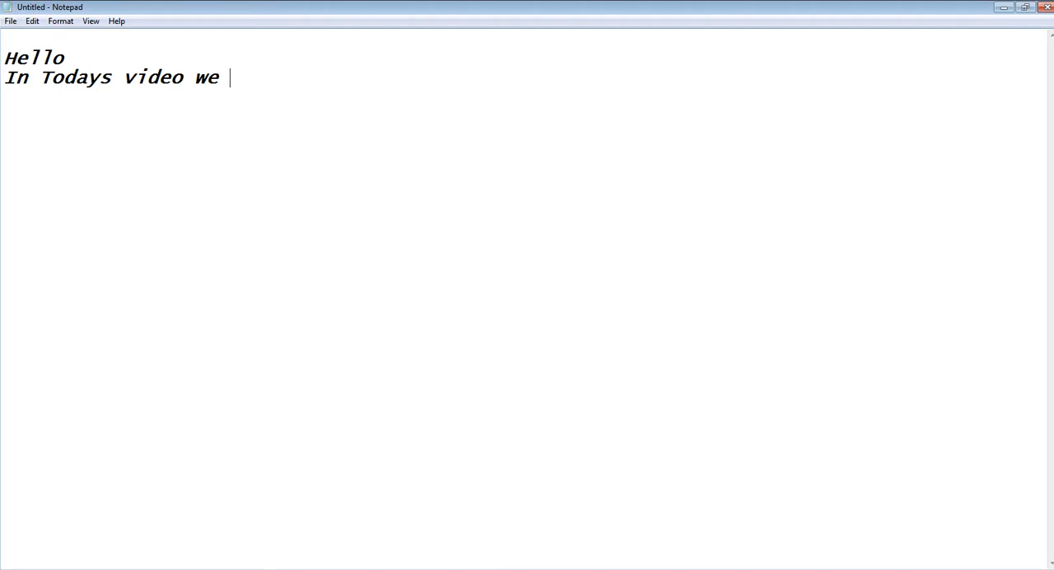
# Step: Continue the note's second line with "will learn about the Pen Tool in Adobe Illustrator." and start a new line
pyautogui.write('will learn ')
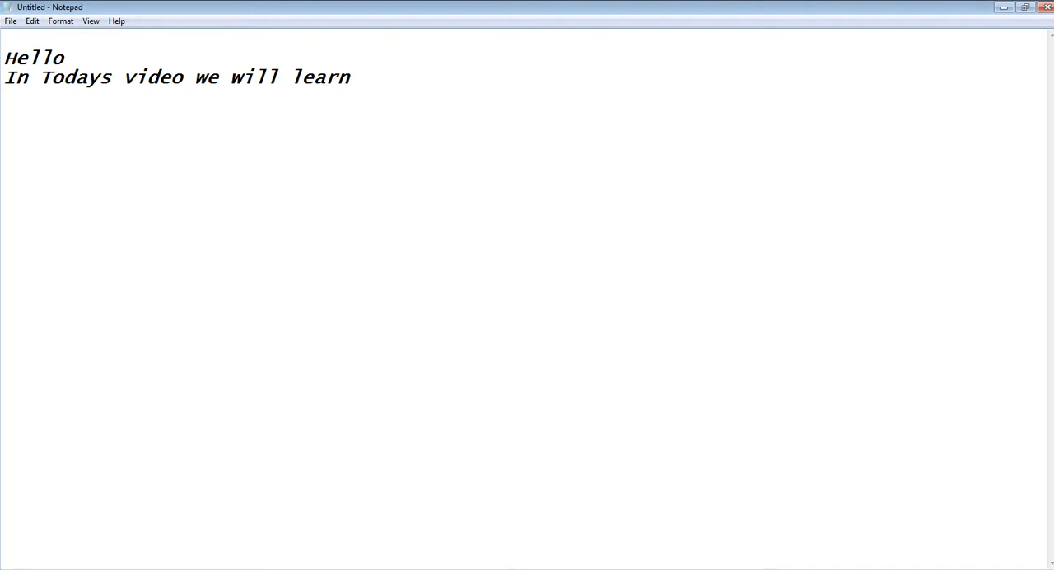
pyautogui.write('about th')
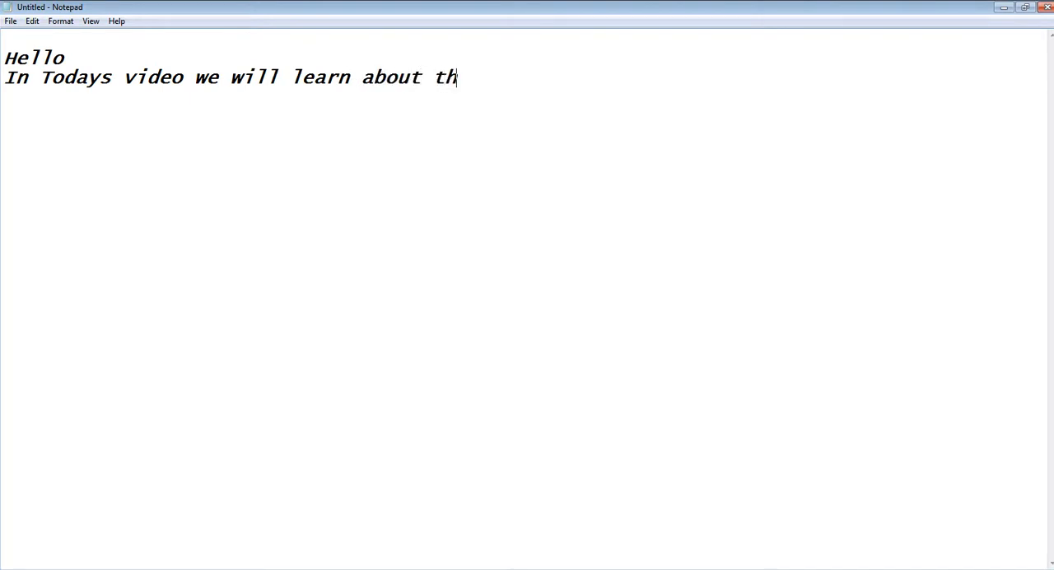
pyautogui.write('e Pen Tool ')
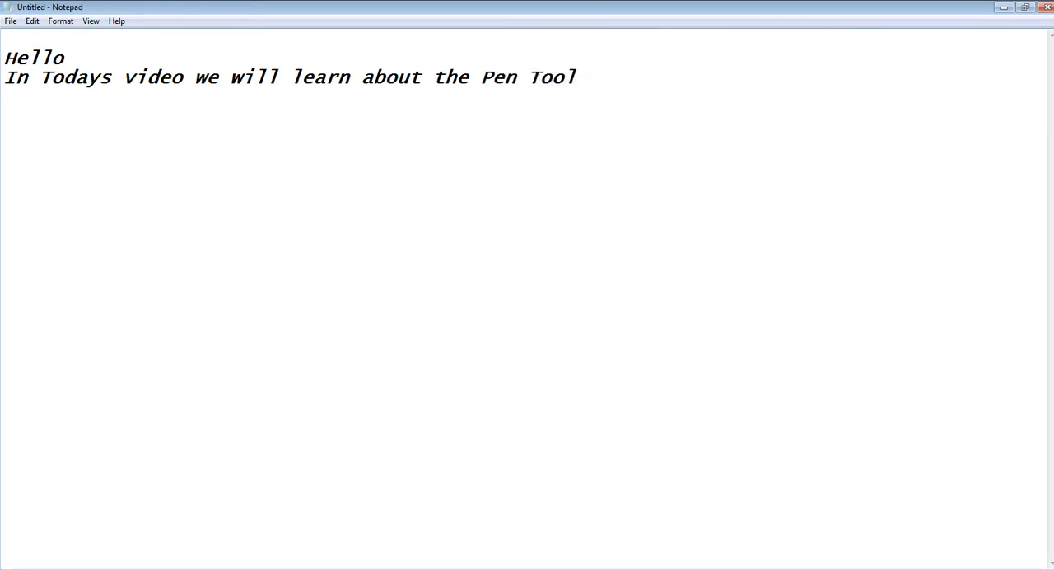
pyautogui.write('in Adobe Illus')
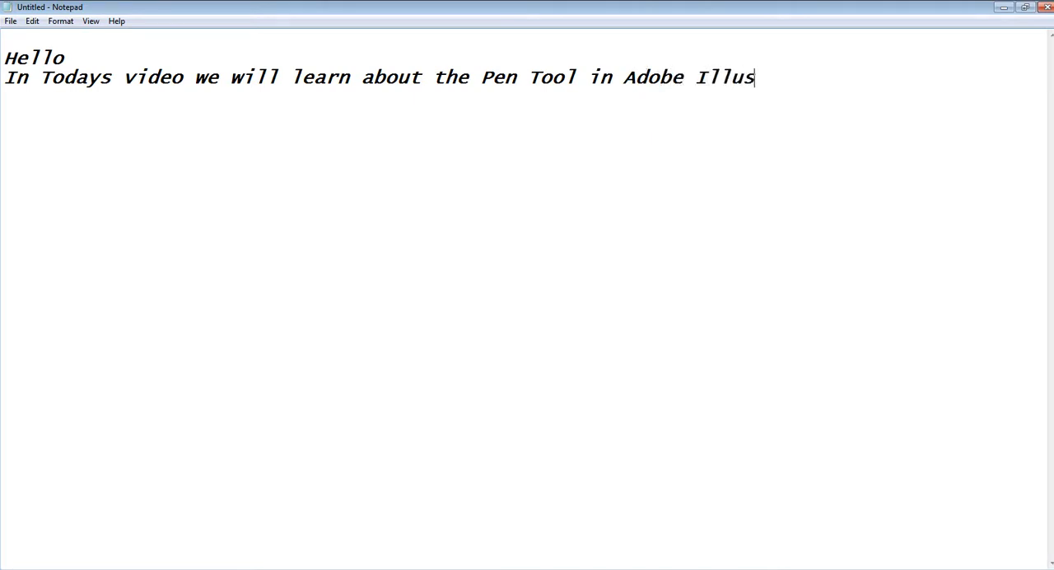
pyautogui.write('trator')
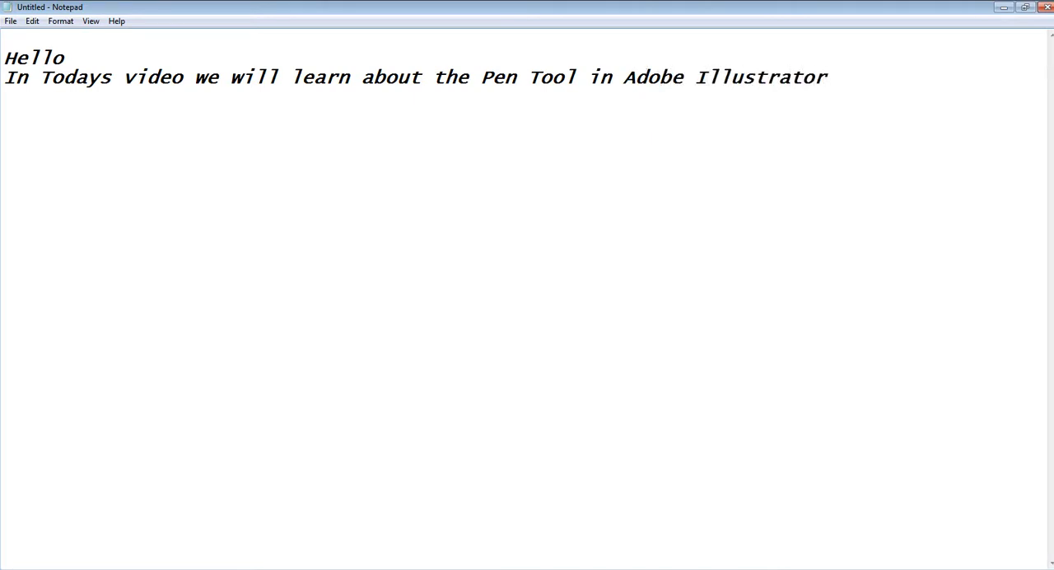
pyautogui.write('.')
pyautogui.press('Return')
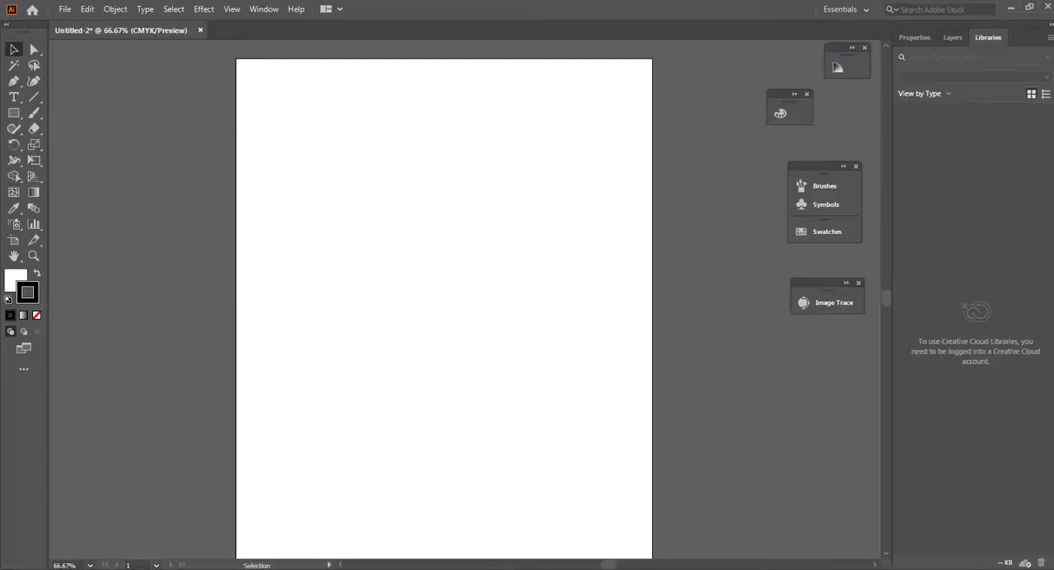
# Step: In Illustrator, draw a closed four-sided shape with the Pen tool near the artboard's top, about 301 pt wide and 229 pt high
pyautogui.click(13, 81)
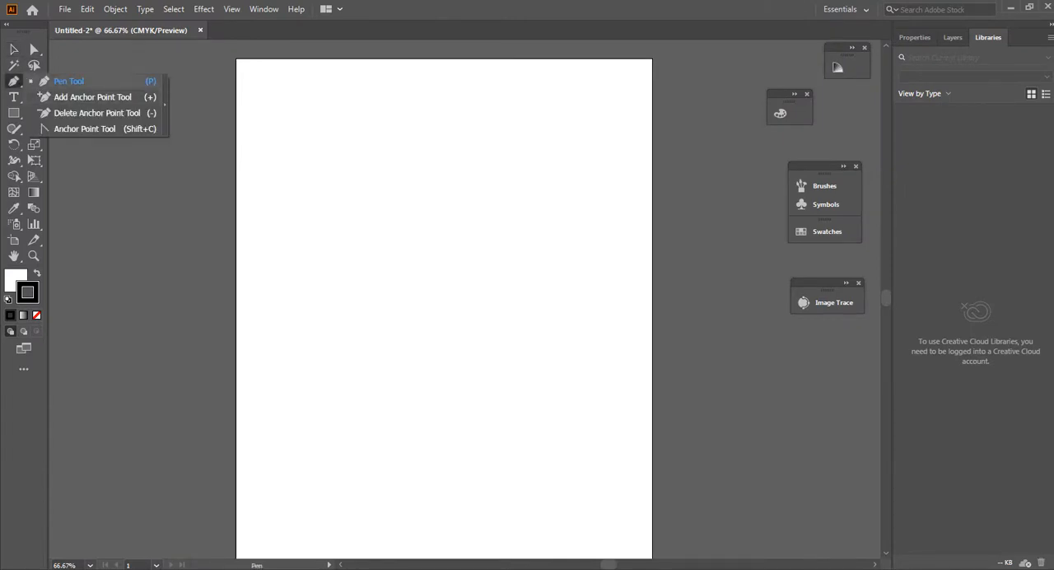
pyautogui.click(69, 81)
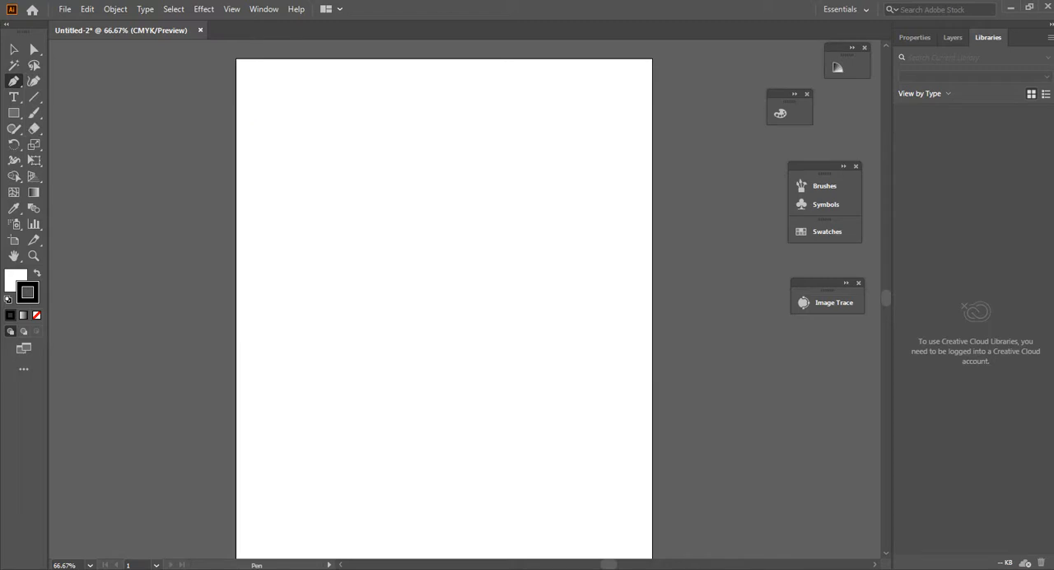
pyautogui.click(507, 102)
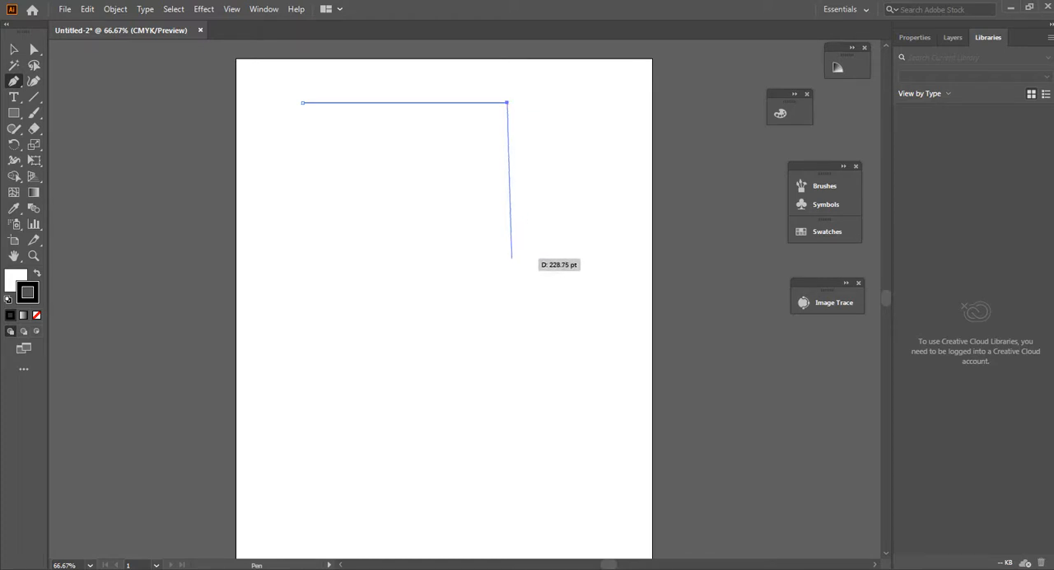
pyautogui.click(511, 257)
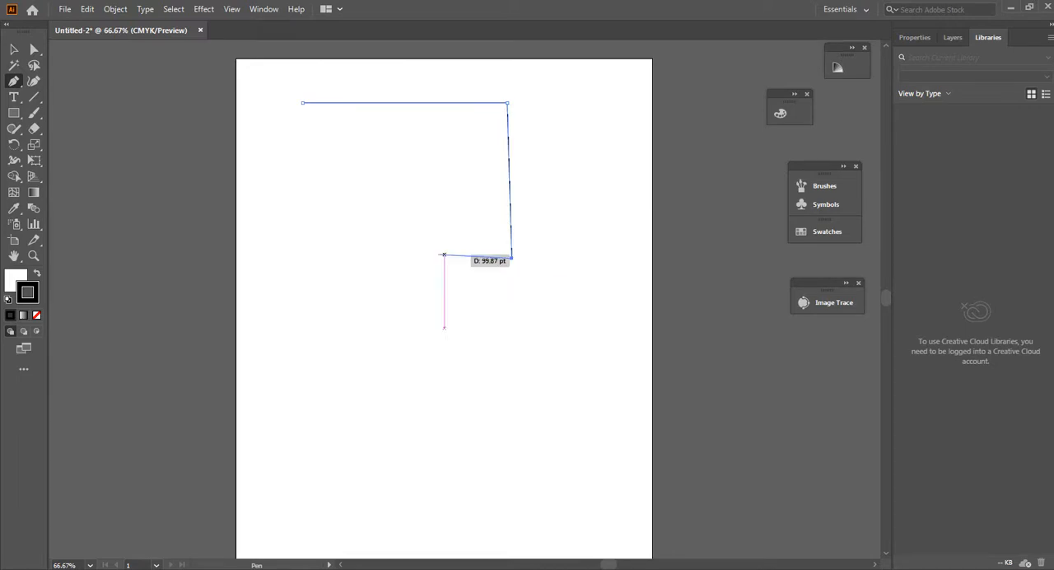
pyautogui.click(310, 258)
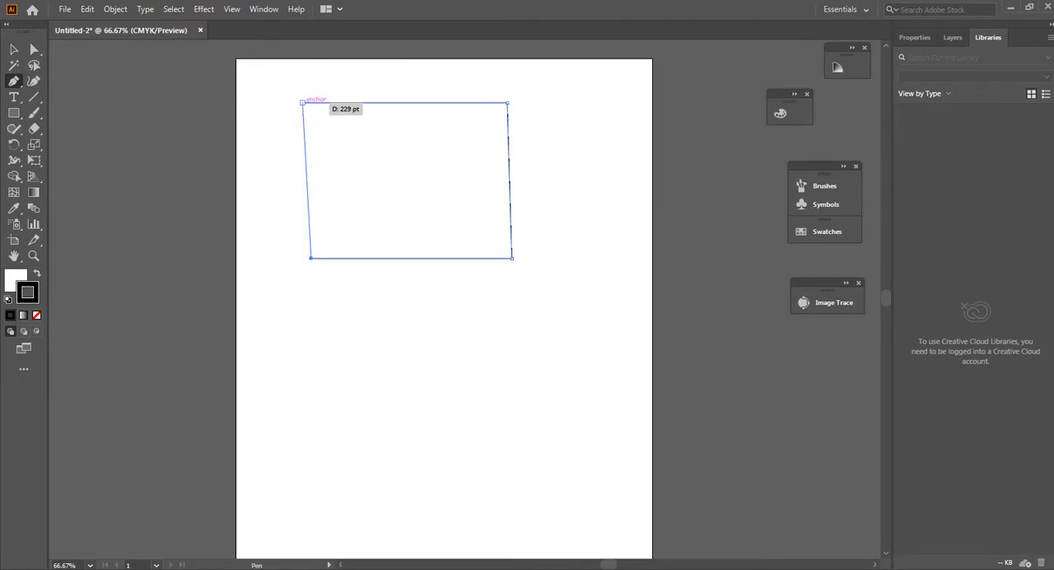
pyautogui.click(302, 102)
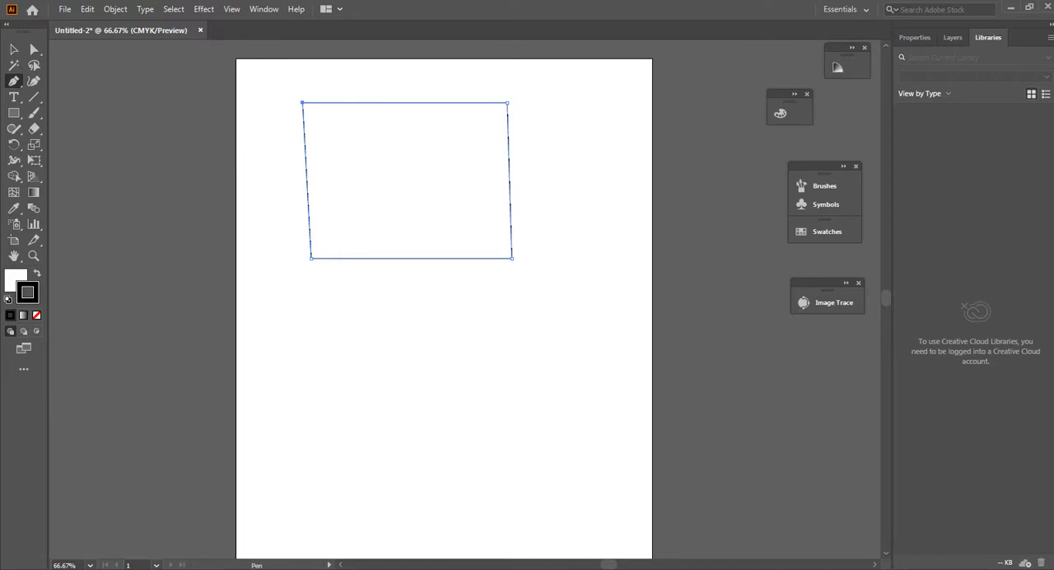
# Step: Draw a separate open vertical line about 208 pt long with the Pen tool below the four-sided shape's lower left corner
pyautogui.click(312, 292)
pyautogui.moveTo(312, 292); pyautogui.dragTo(308, 313)
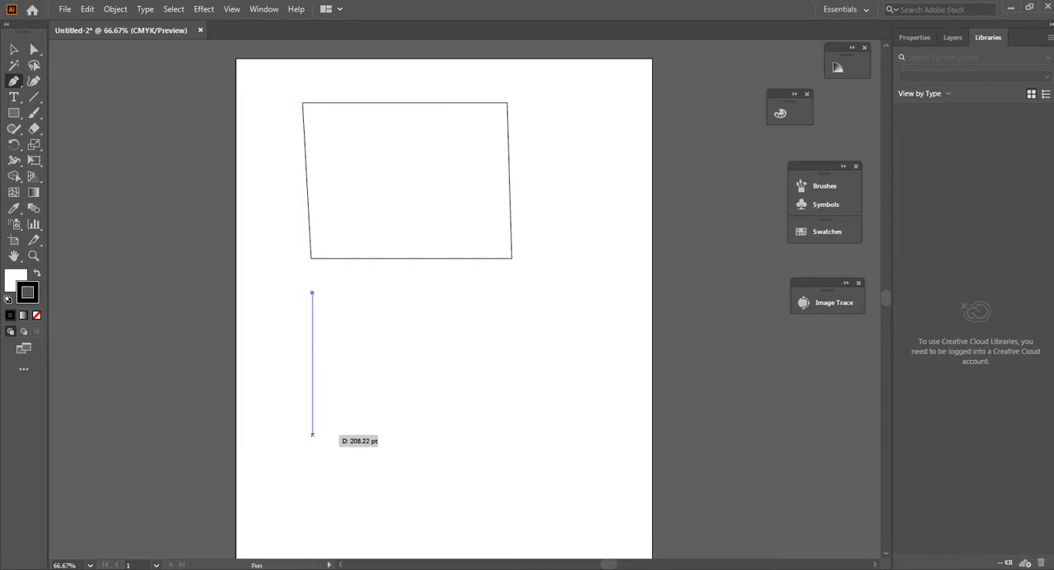
pyautogui.click(312, 434)
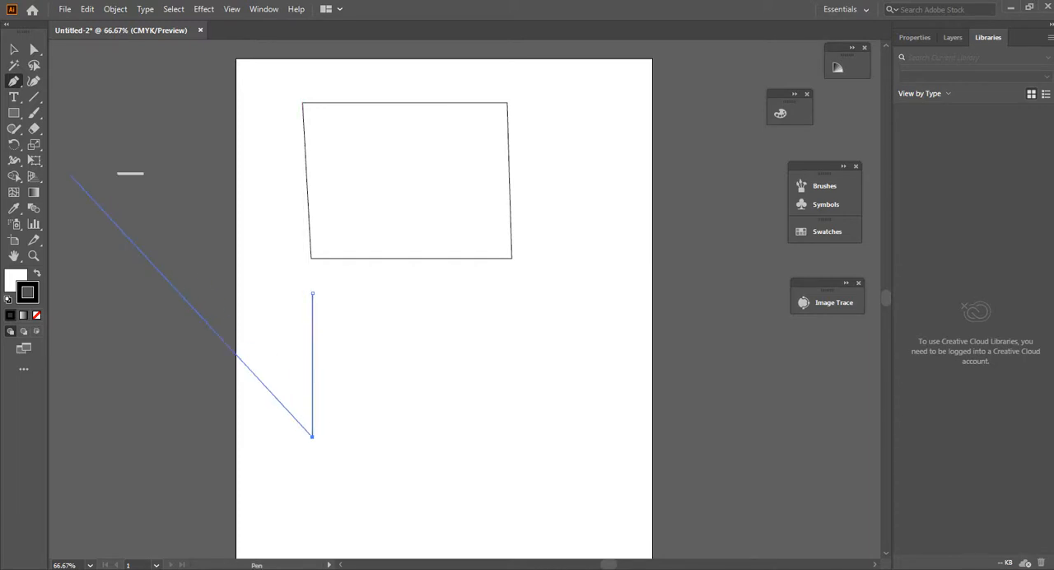
pyautogui.click(13, 49)
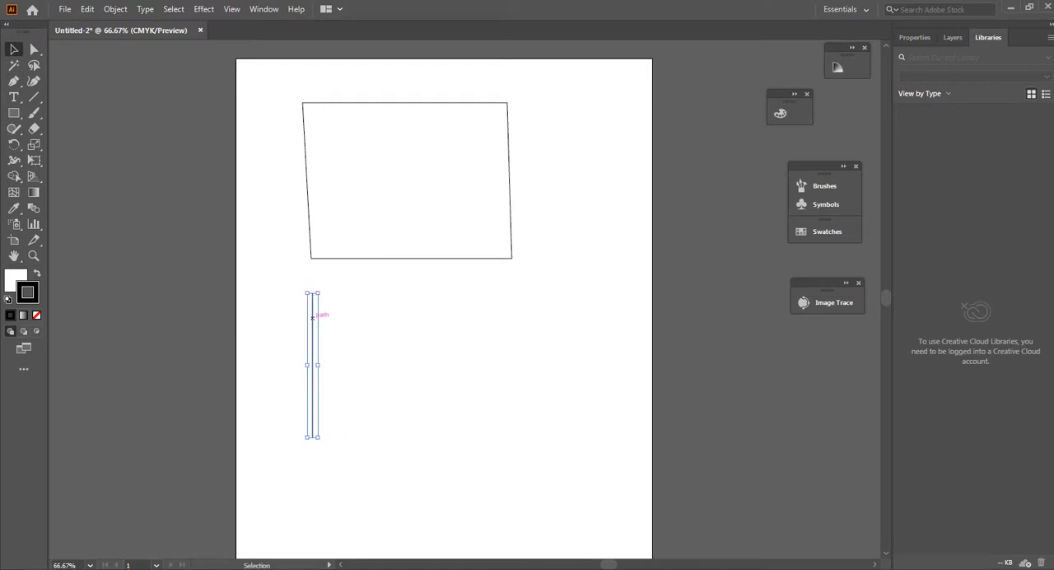
# Step: Move the vertical line toward the artboard's right side and shift the four-sided shape slightly to the right
pyautogui.moveTo(312, 317); pyautogui.dragTo(345, 317)
pyautogui.moveTo(345, 364); pyautogui.dragTo(545, 364)
pyautogui.click(310, 224)
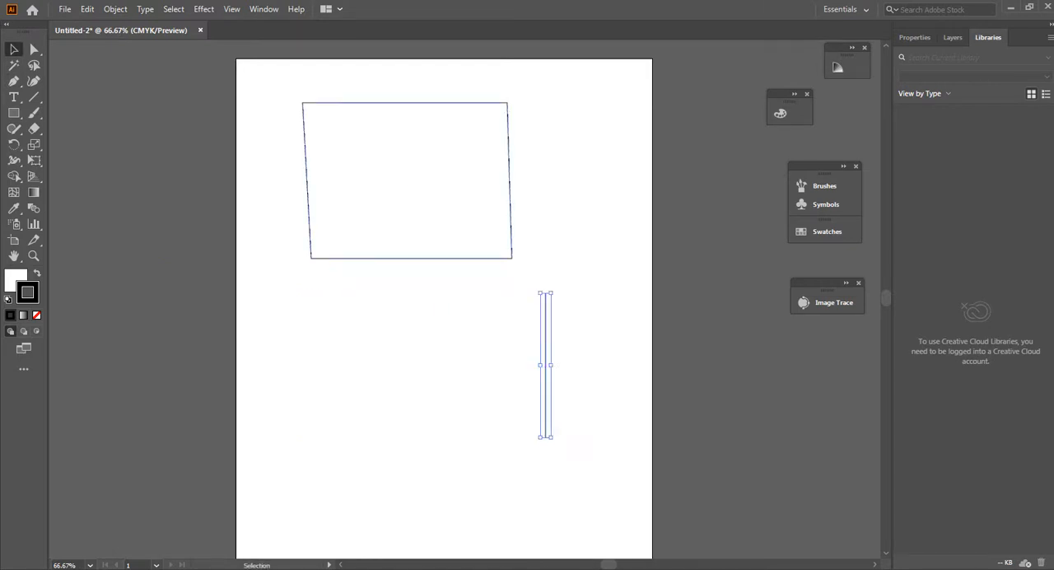
pyautogui.moveTo(391, 202); pyautogui.dragTo(428, 201)
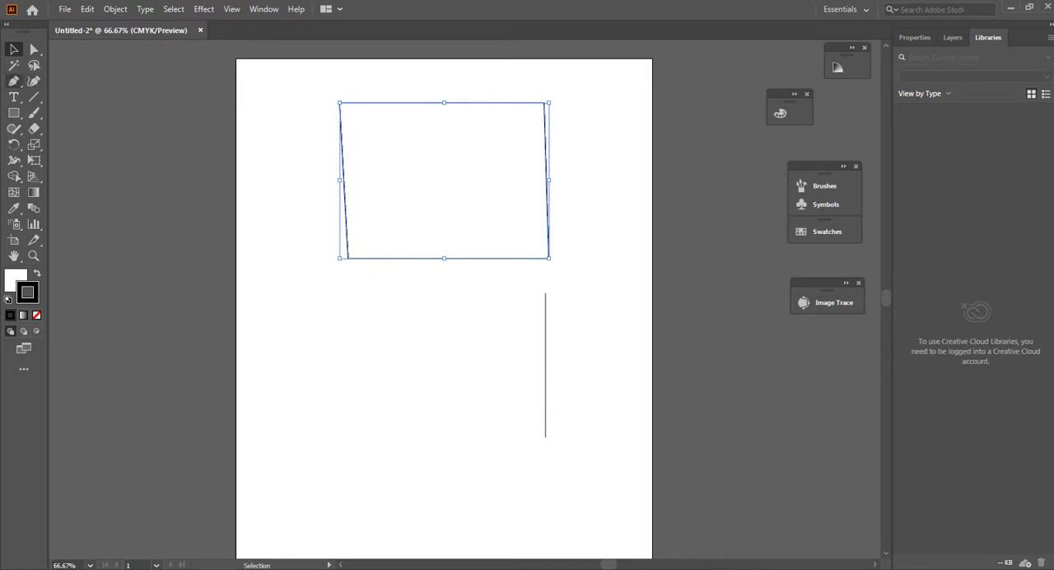
# Step: Draw a closed rectangle with perfectly straight edges using the Pen tool at the artboard's lower left, about 216 pt high
pyautogui.click(14, 81)
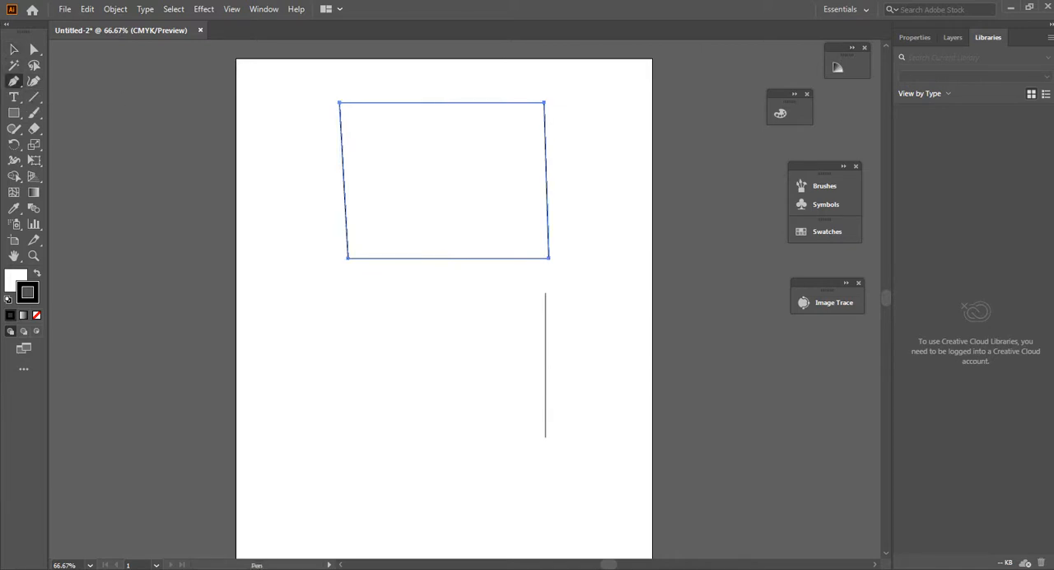
pyautogui.click(276, 302)
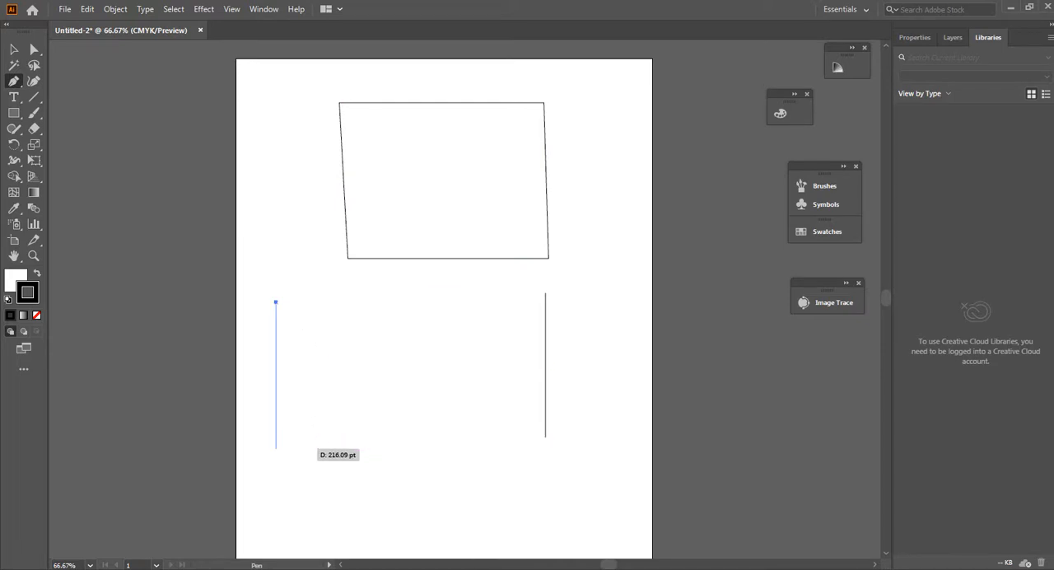
pyautogui.click(276, 448)
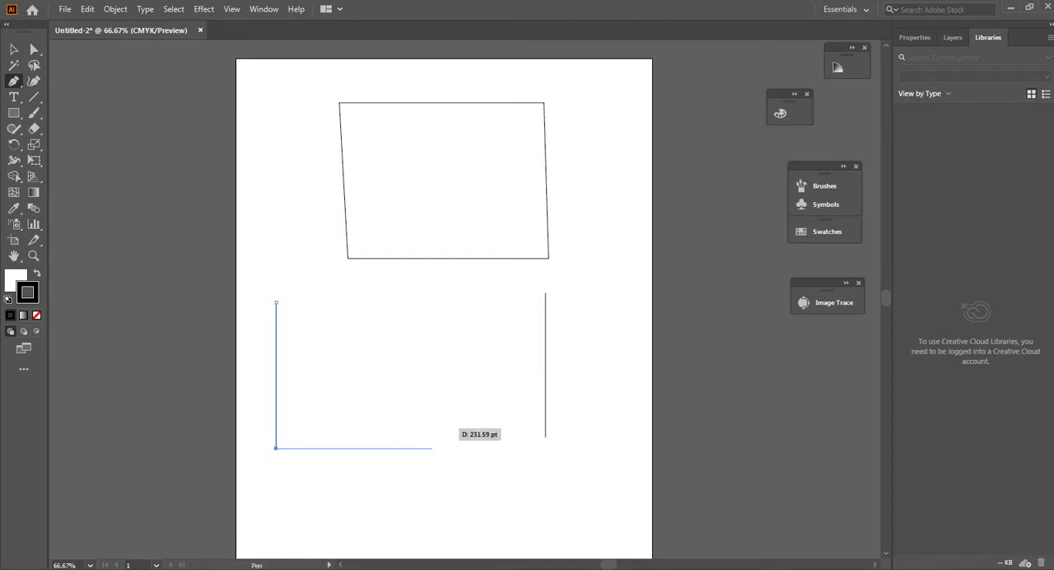
pyautogui.click(433, 448)
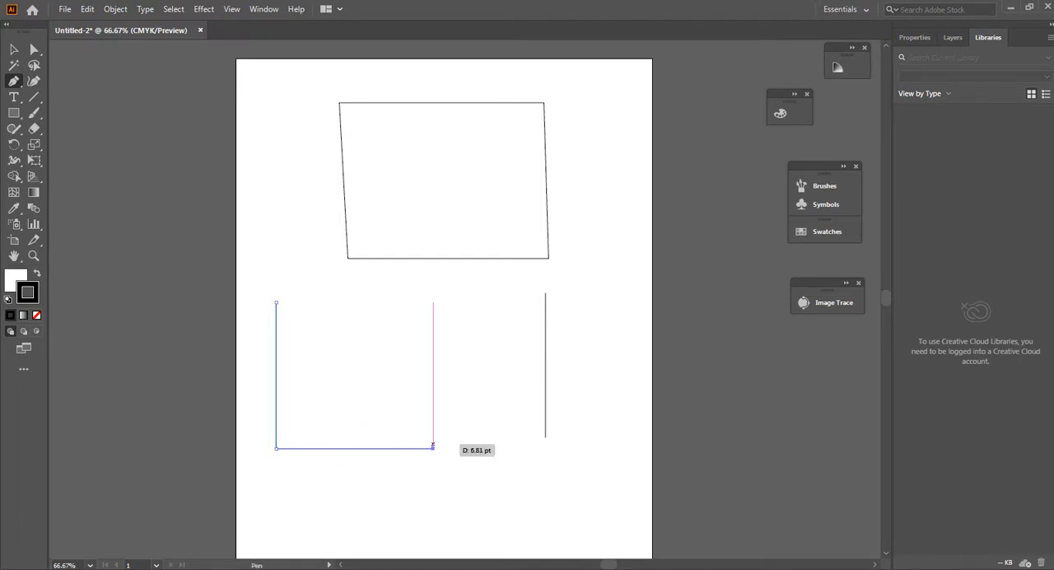
pyautogui.click(433, 302)
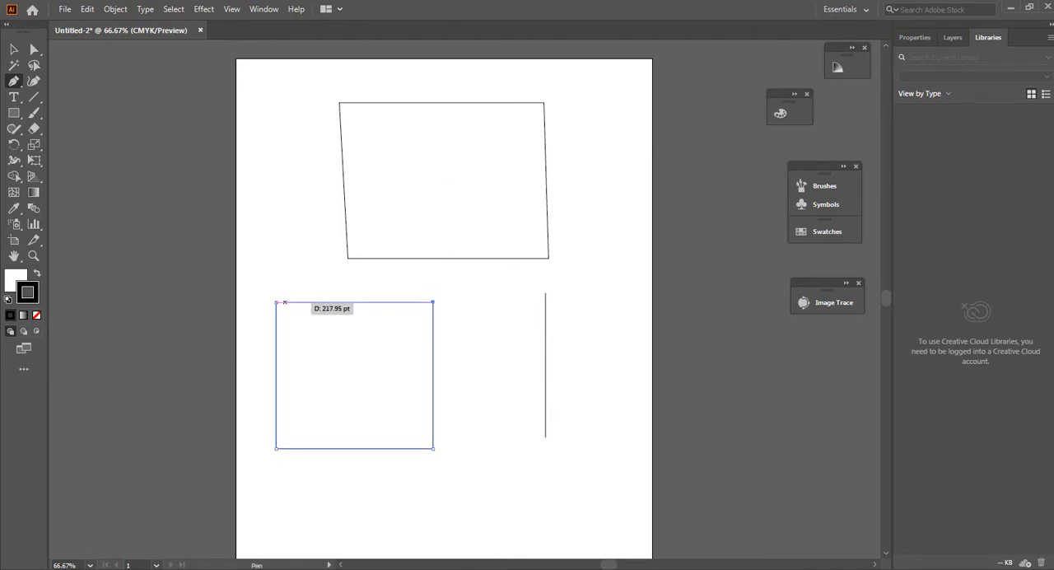
pyautogui.click(275, 301)
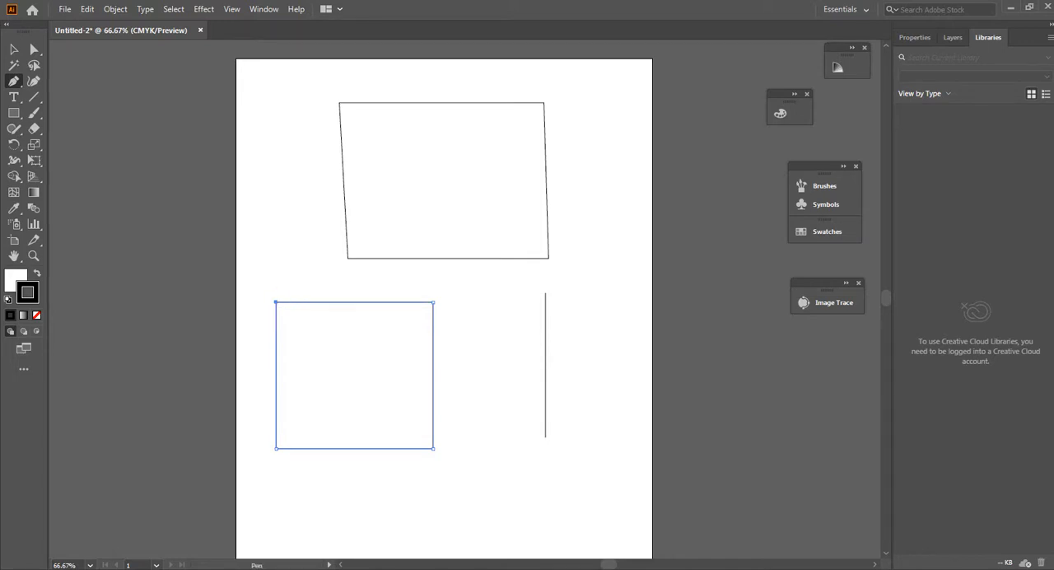
# Step: Select all the drawn practice shapes and delete them from the artboard
pyautogui.press('ctrl')
pyautogui.hotkey('ctrl', 'a')
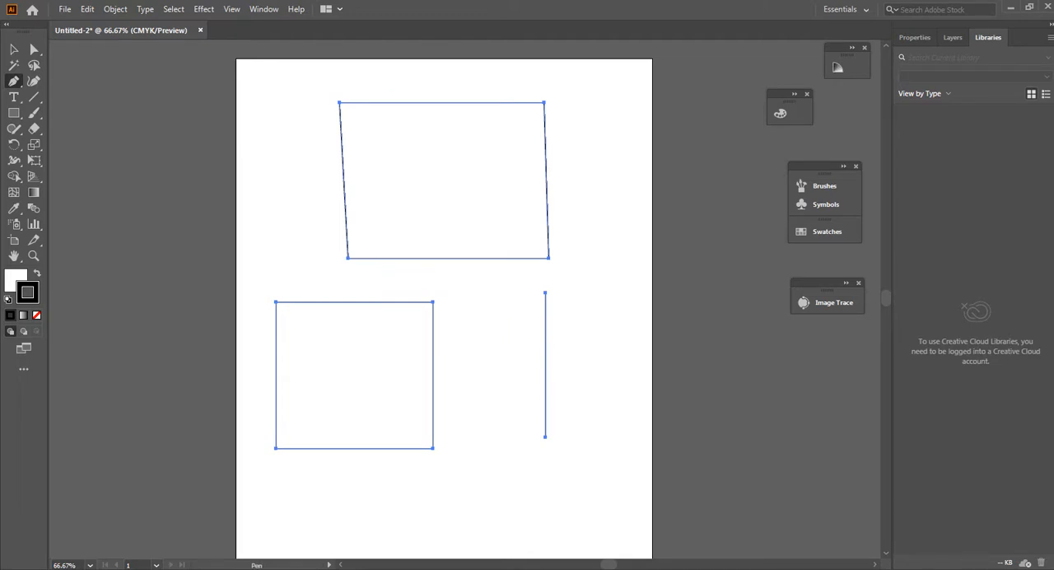
pyautogui.press('Delete')
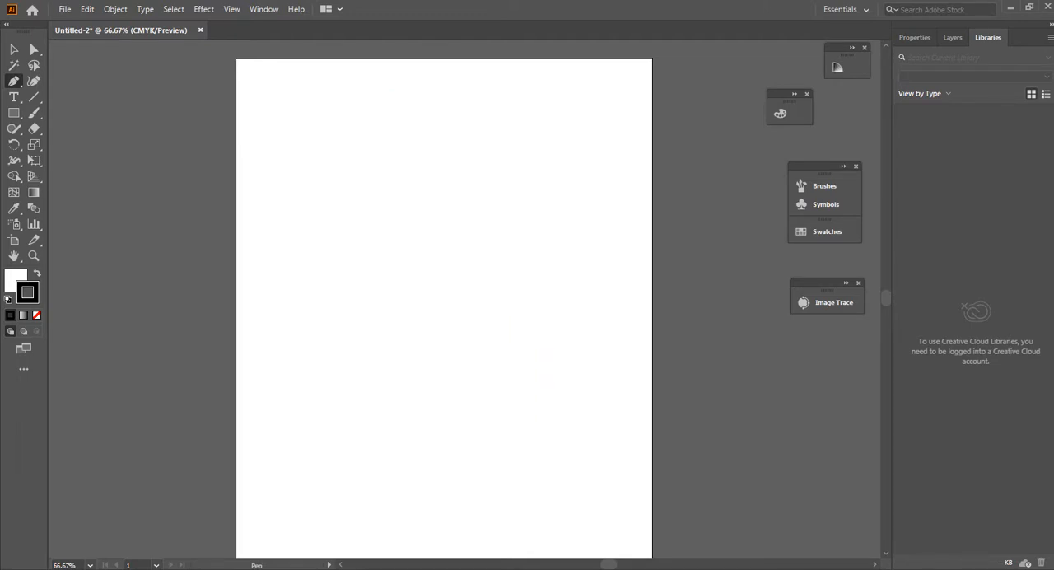
# Step: Draw a closed bowl-like Pen tool shape with a curved left side and bottom and straight right and top edges, and delete it
pyautogui.click(364, 130)
pyautogui.moveTo(368, 272)
pyautogui.mouseDown()
pyautogui.moveTo(406, 381)
pyautogui.moveTo(454, 393)
pyautogui.moveTo(425, 414)
pyautogui.moveTo(439, 416)
pyautogui.mouseUp()
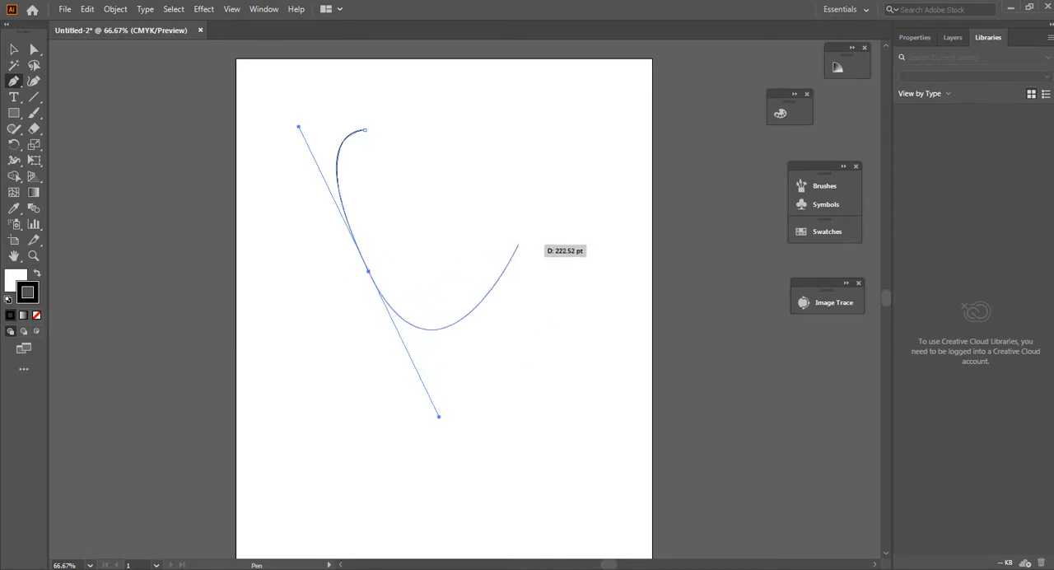
pyautogui.moveTo(531, 247); pyautogui.dragTo(572, 137)
pyautogui.click(571, 138)
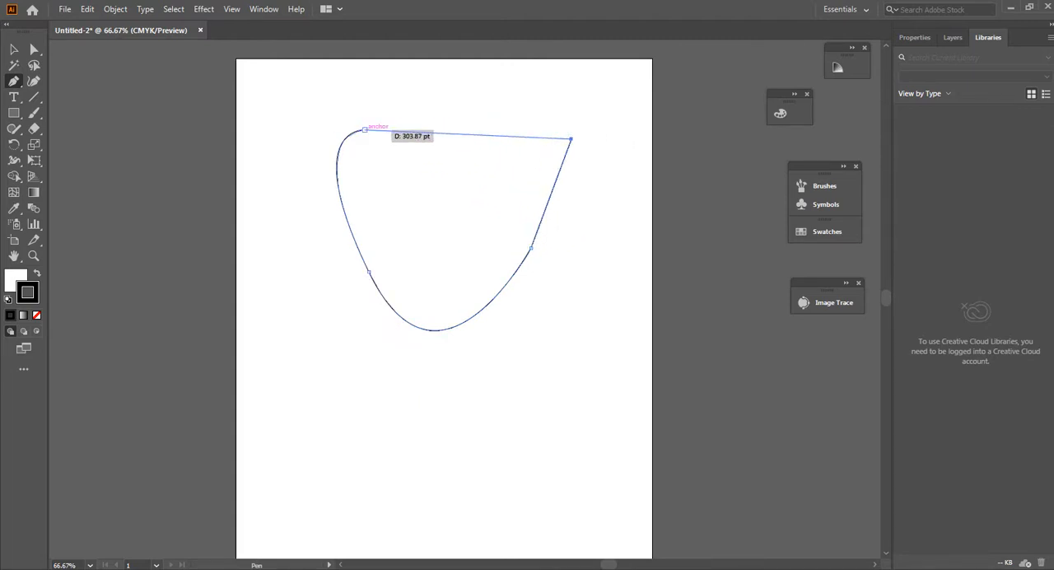
pyautogui.click(365, 130)
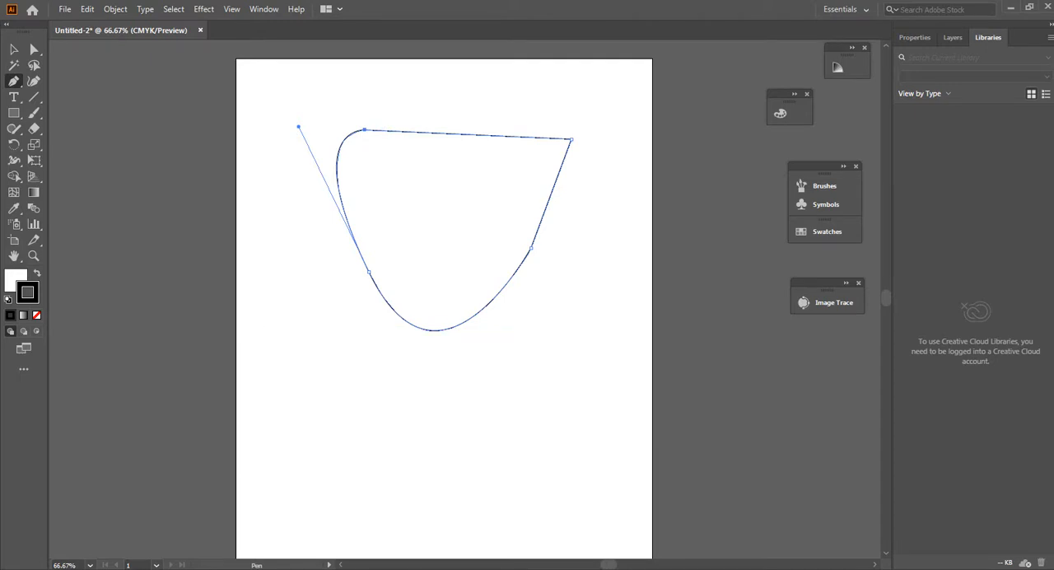
pyautogui.hotkey('ctrl', 'a')
pyautogui.press('Delete')
# Step: Draw an open Pen path with a vertical segment about 137 pt long and a left-bulging curve below it, and shift it slightly right
pyautogui.click(318, 121)
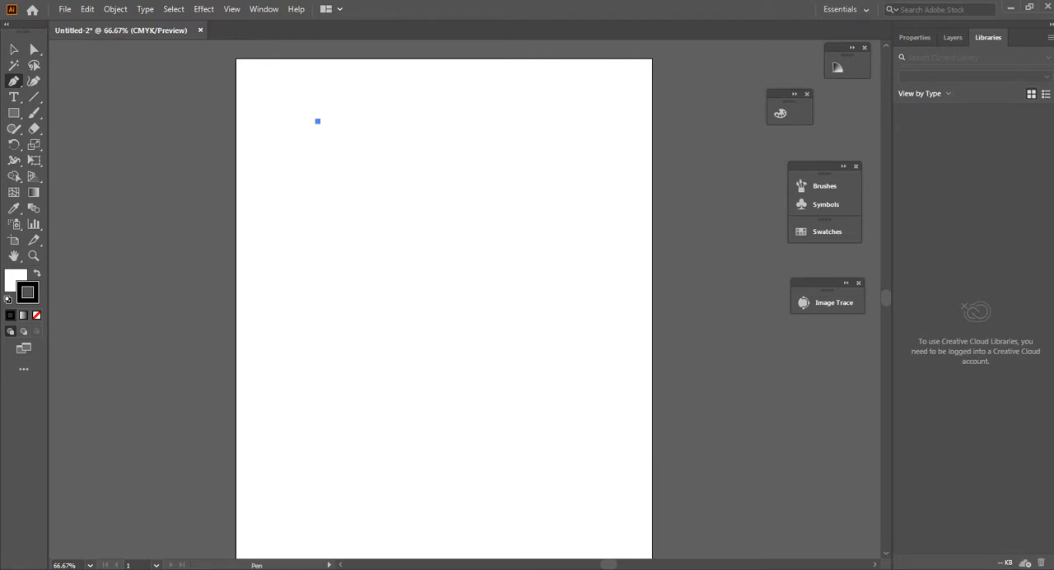
pyautogui.click(317, 215)
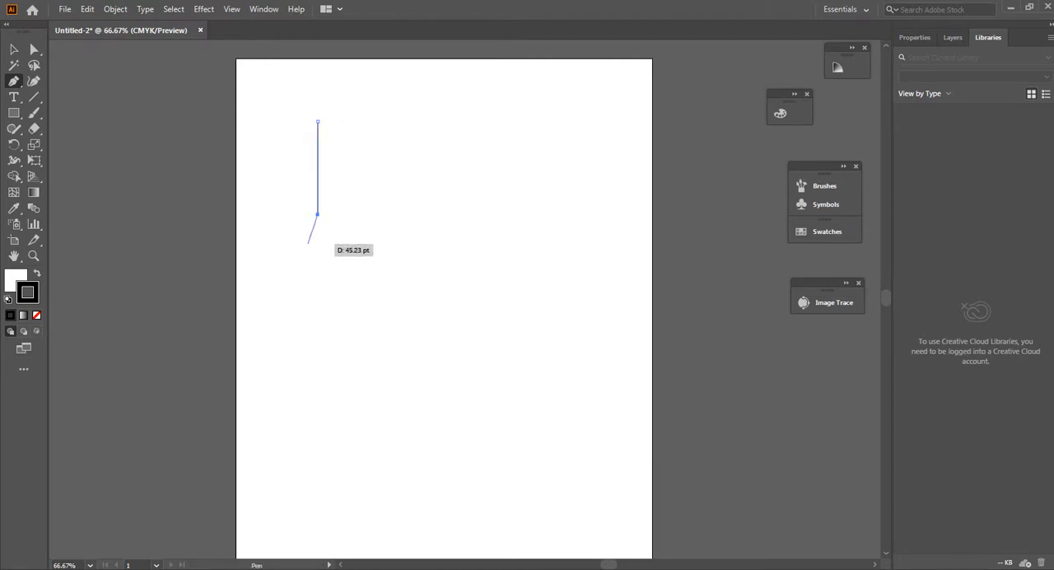
pyautogui.moveTo(317, 322); pyautogui.dragTo(380, 375)
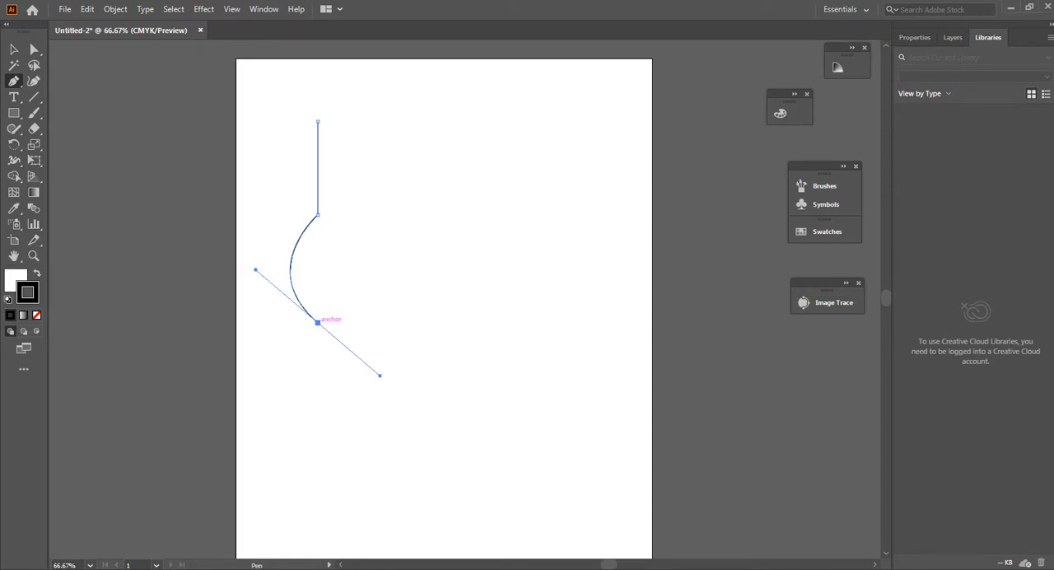
pyautogui.click(317, 322)
pyautogui.press('v')
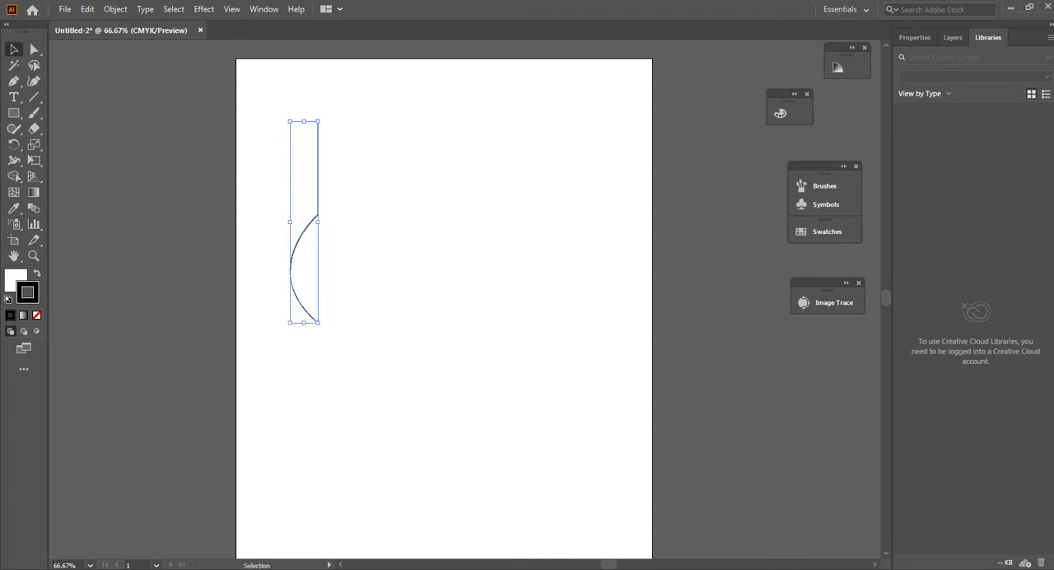
pyautogui.moveTo(314, 221); pyautogui.dragTo(334, 221)
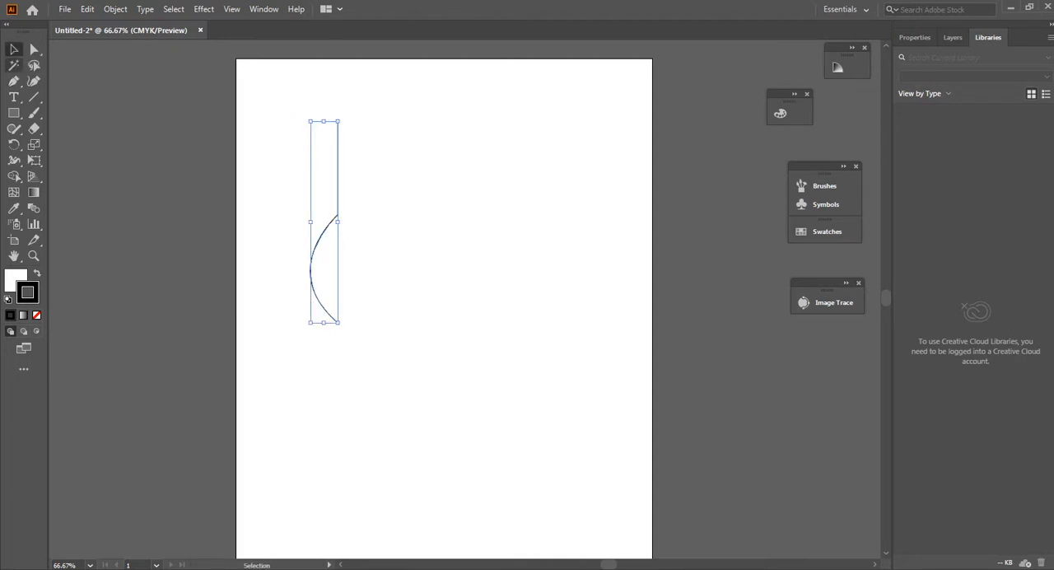
# Step: Use Direct Selection on the path's lower end anchor to extend its handle leftward, making the curve bulge farther left, and deselect the path
pyautogui.click(34, 50)
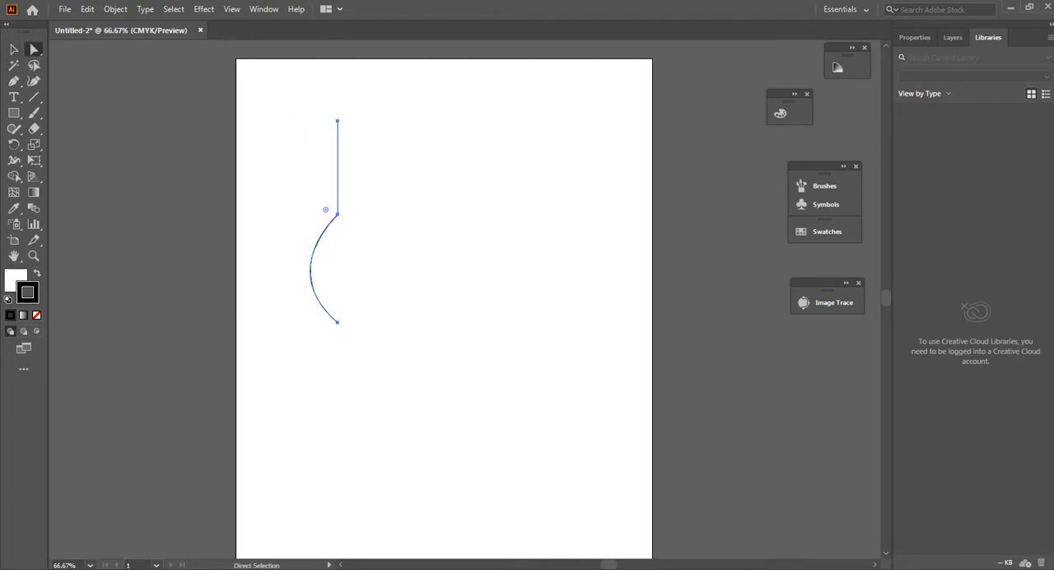
pyautogui.moveTo(288, 282); pyautogui.dragTo(367, 365)
pyautogui.moveTo(275, 269); pyautogui.dragTo(246, 271)
pyautogui.click(257, 307)
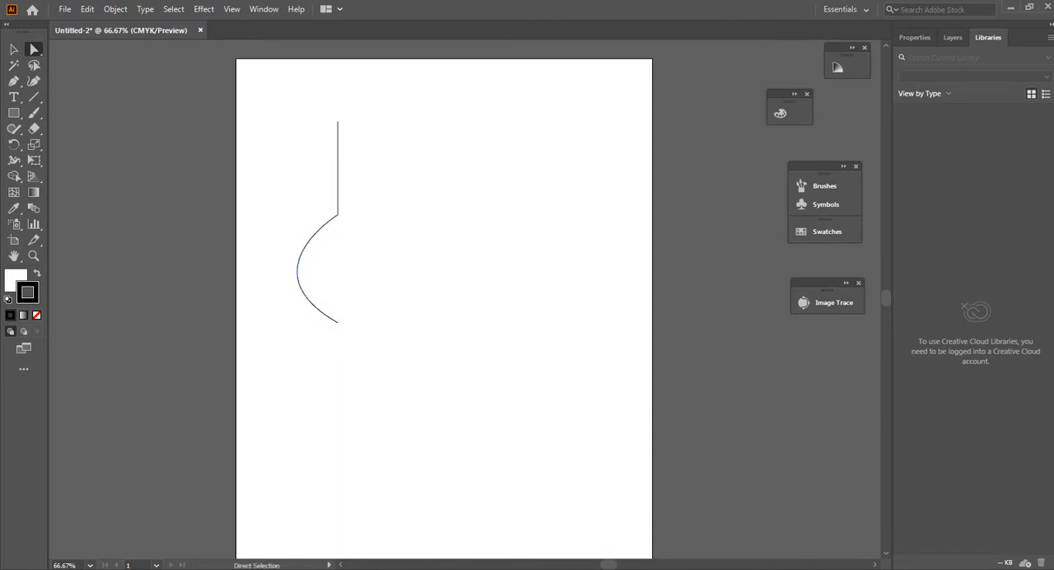
# Step: Select the whole open path and create a reflected copy of it across the vertical axis
pyautogui.press('v')
pyautogui.click(338, 185)
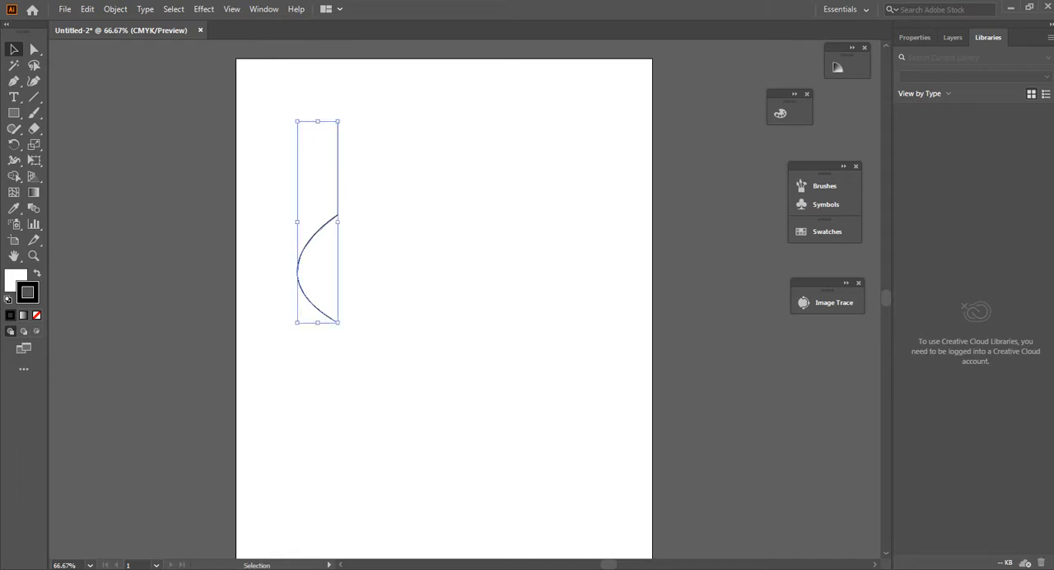
pyautogui.rightClick(326, 183)
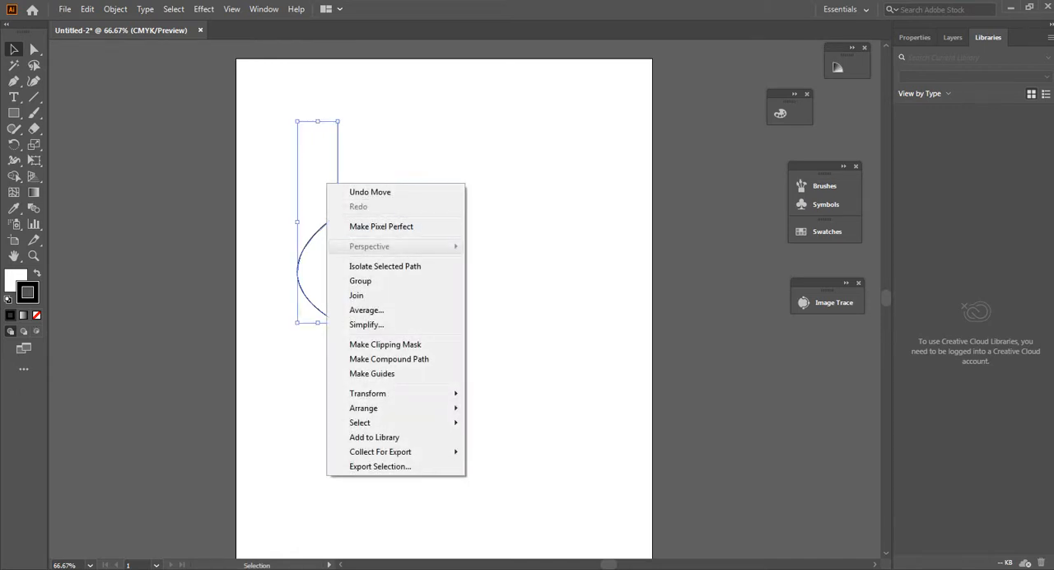
pyautogui.moveTo(387, 392)
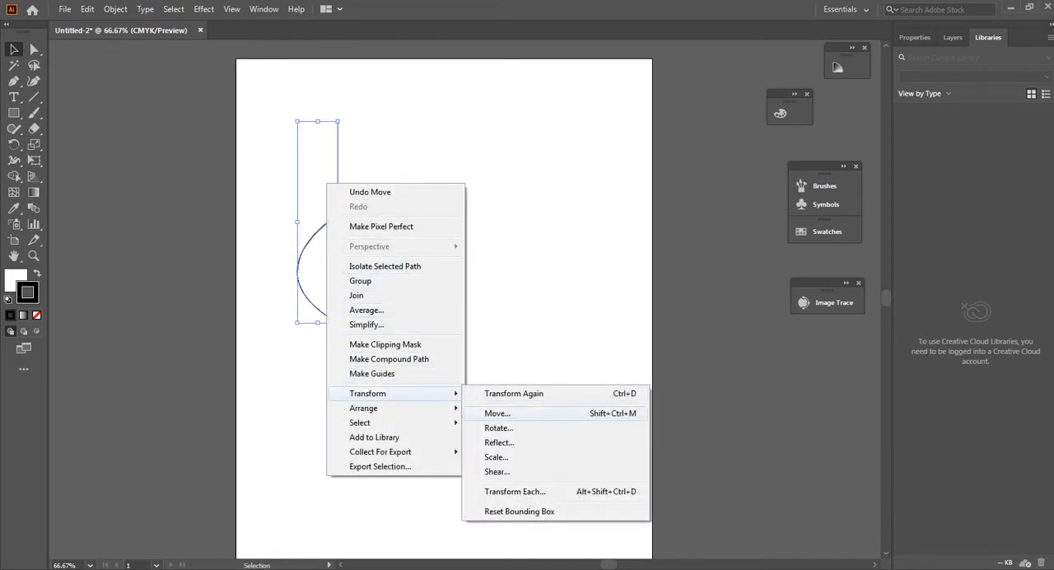
pyautogui.click(499, 442)
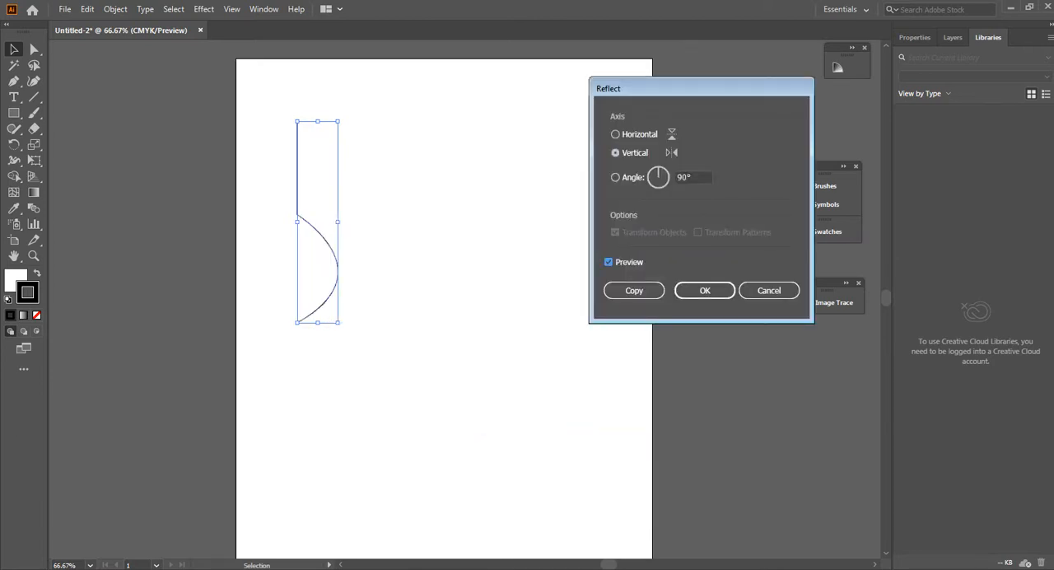
pyautogui.click(608, 262)
pyautogui.click(608, 262)
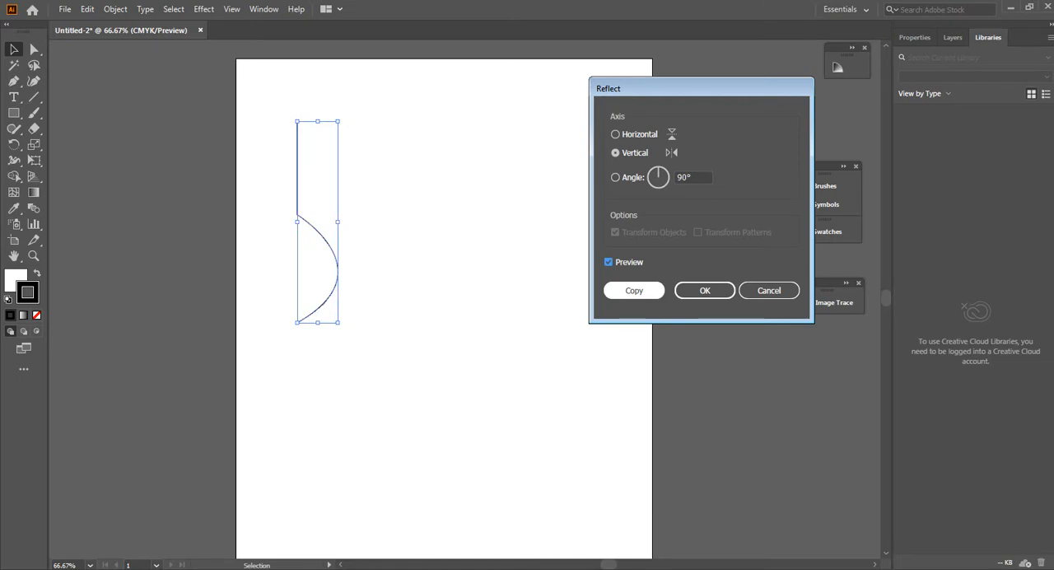
pyautogui.click(634, 290)
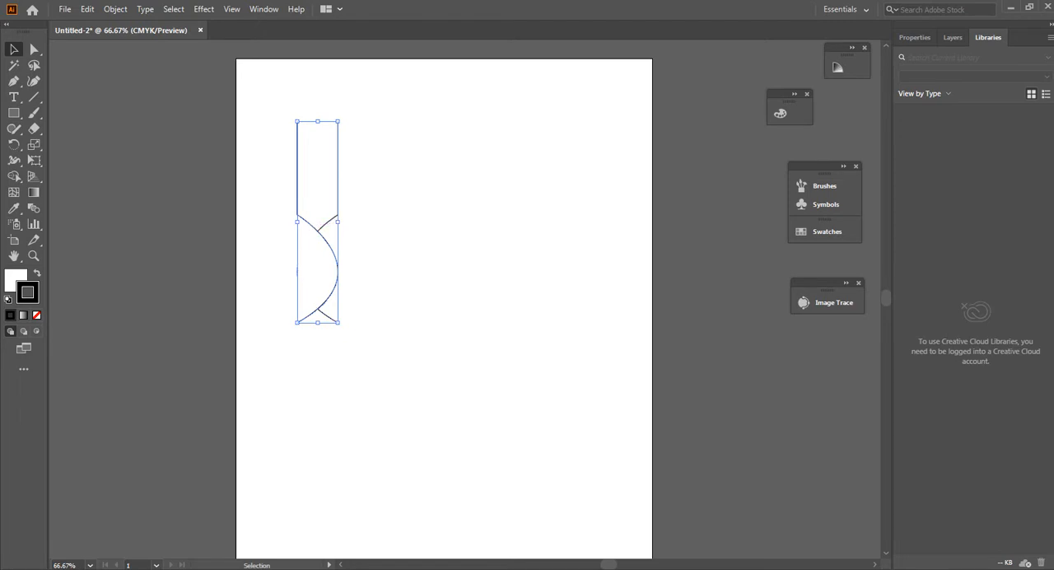
# Step: Move the mirrored copy right until its straight segment overlaps the original's, forming a symmetrical leaf-like outline with a stem, and deselect it
pyautogui.moveTo(310, 220); pyautogui.dragTo(371, 221)
pyautogui.click(372, 222)
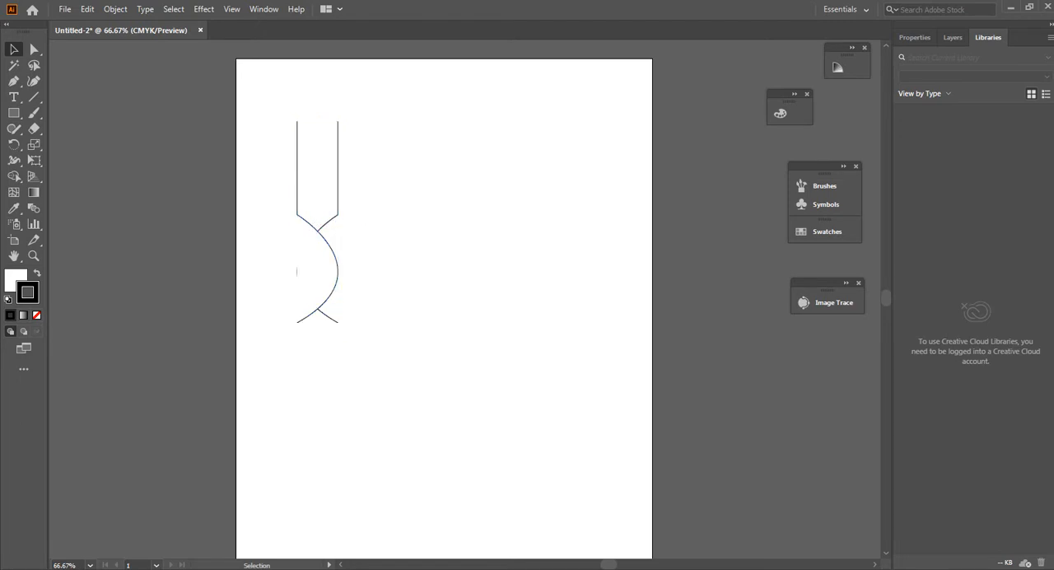
pyautogui.moveTo(334, 252); pyautogui.dragTo(402, 258)
pyautogui.moveTo(370, 223); pyautogui.dragTo(357, 222)
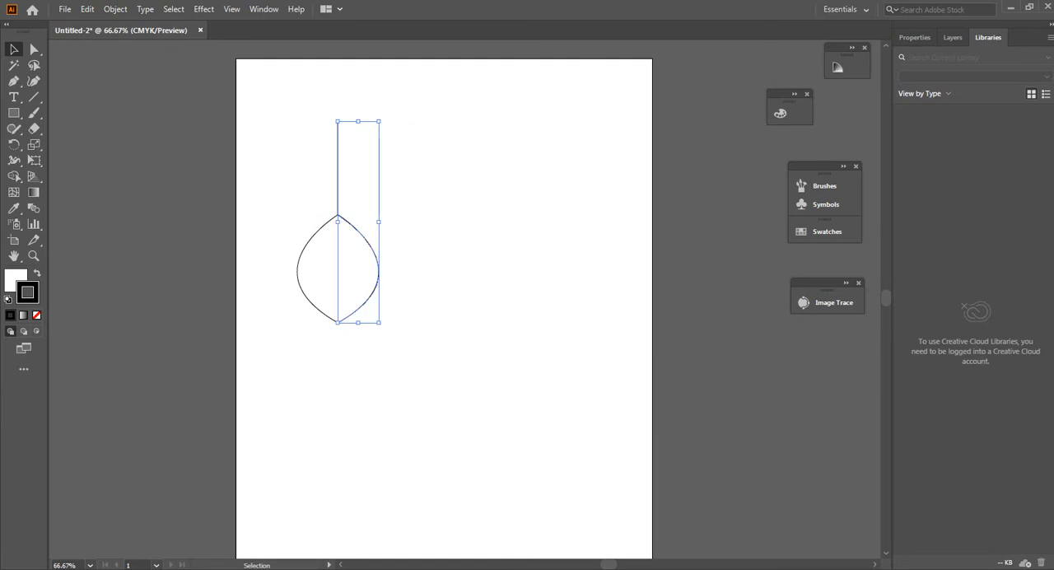
pyautogui.hotkey('ctrl', 'shift', 'a')
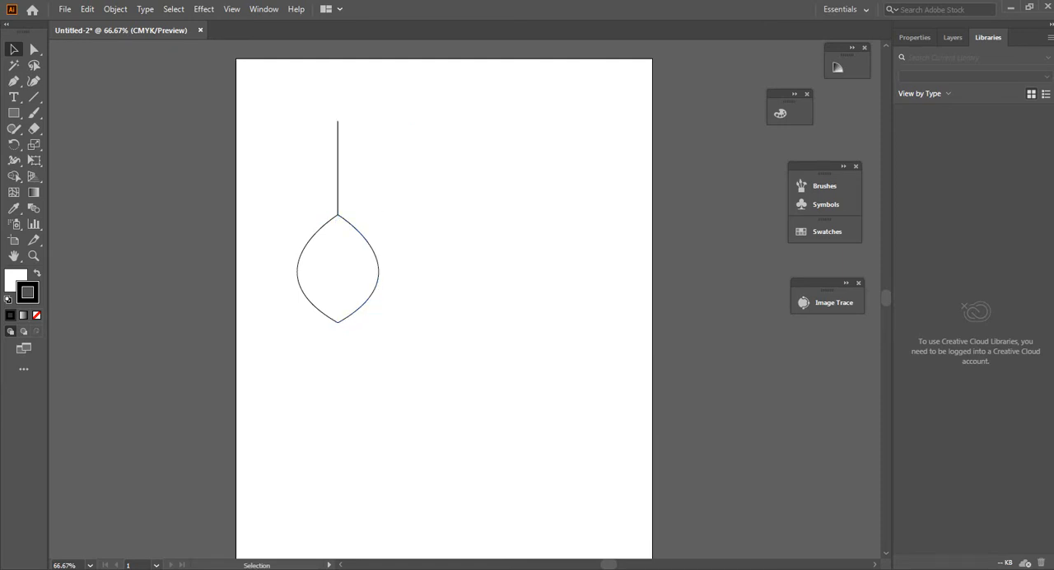
pyautogui.scroll(-1, 445, 299)
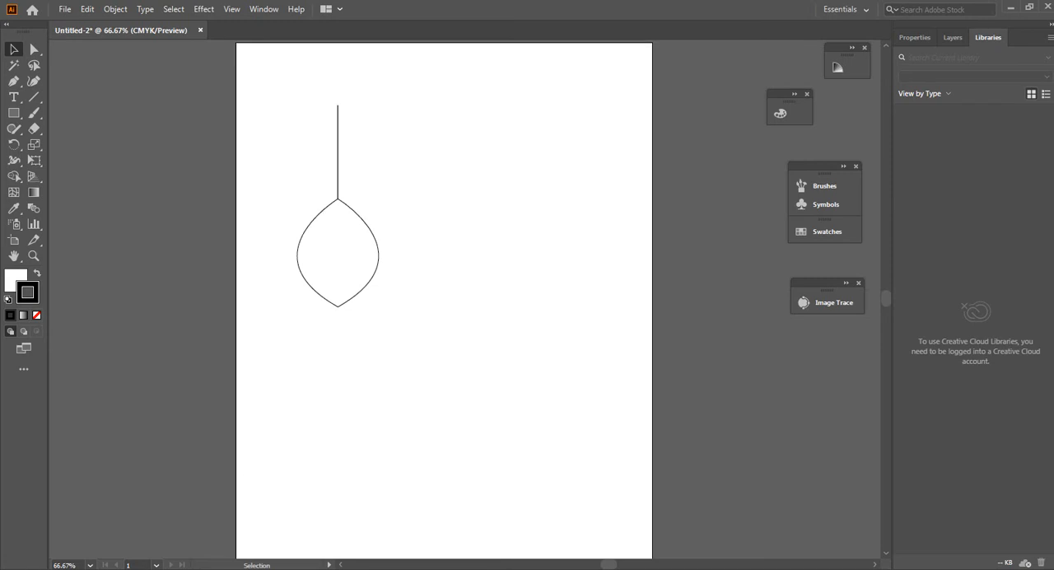